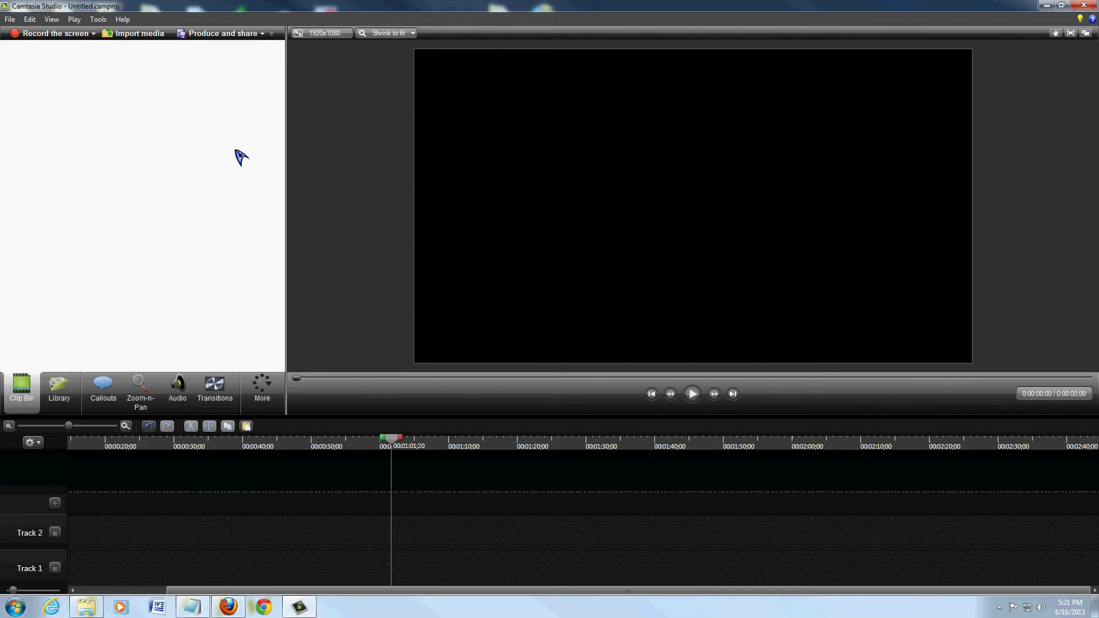
# Import the 'How To Use The Store Ap On Windows 8' video and drop it on Track 1
pyautogui.click(134, 36)
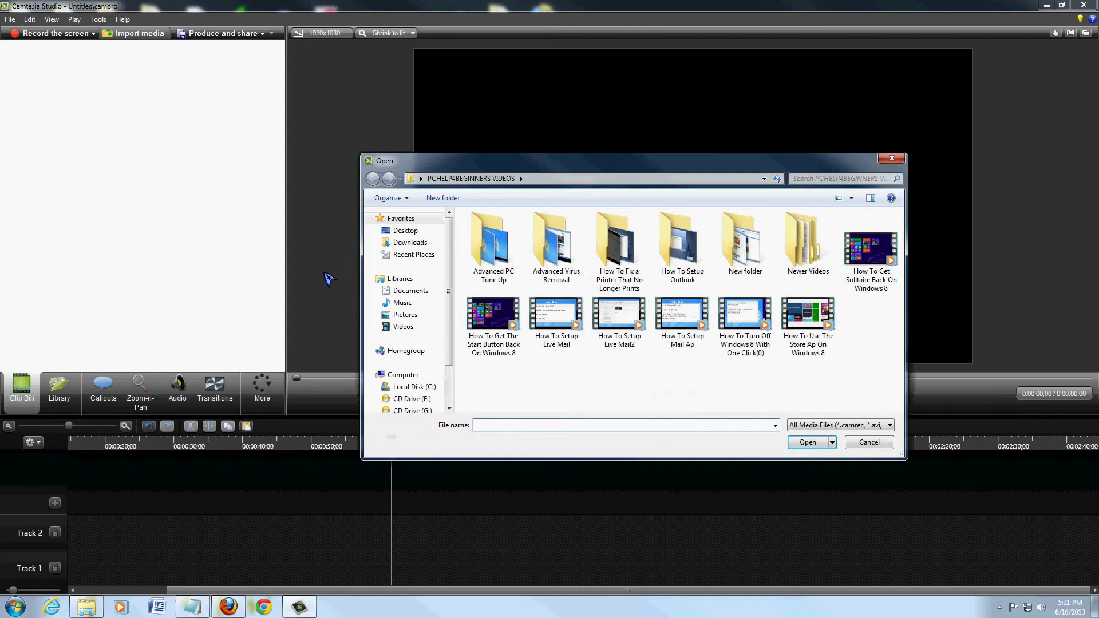
pyautogui.click(807, 326)
pyautogui.click(807, 442)
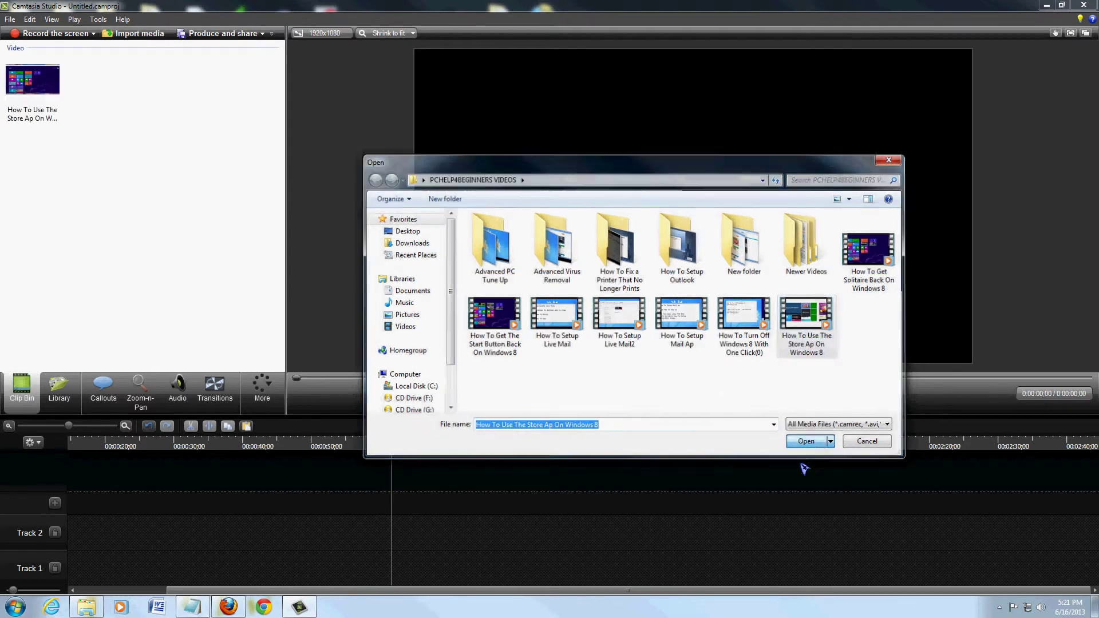
pyautogui.click(33, 86)
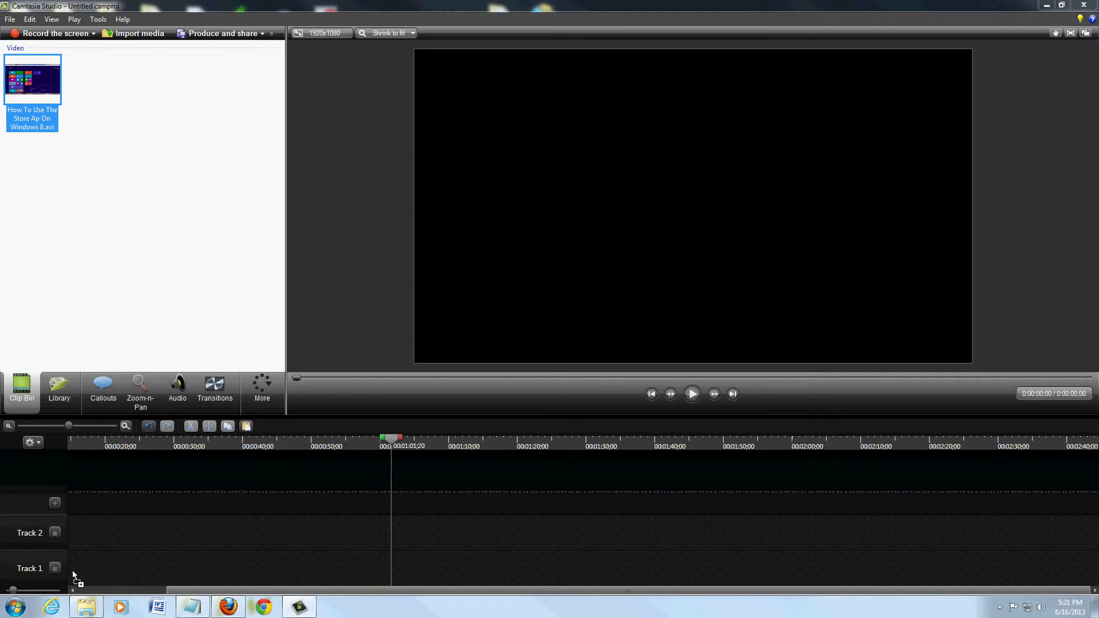
pyautogui.moveTo(72, 570); pyautogui.dragTo(75, 570)
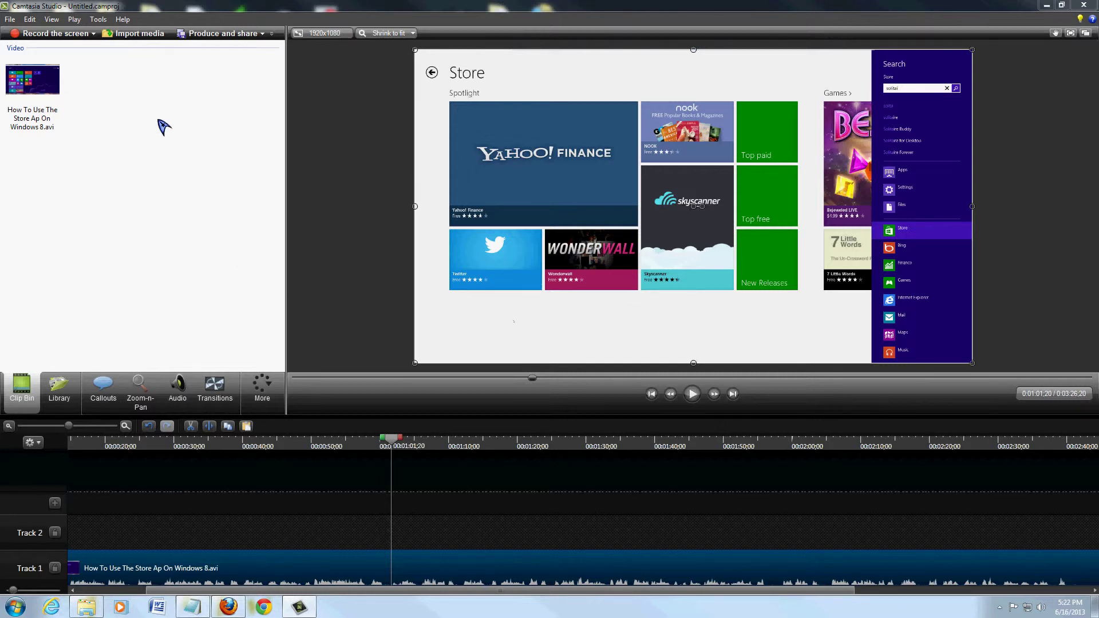
# Import 'How To Turn Off Windows 8 With One Click' and place it on Track 2
pyautogui.click(139, 34)
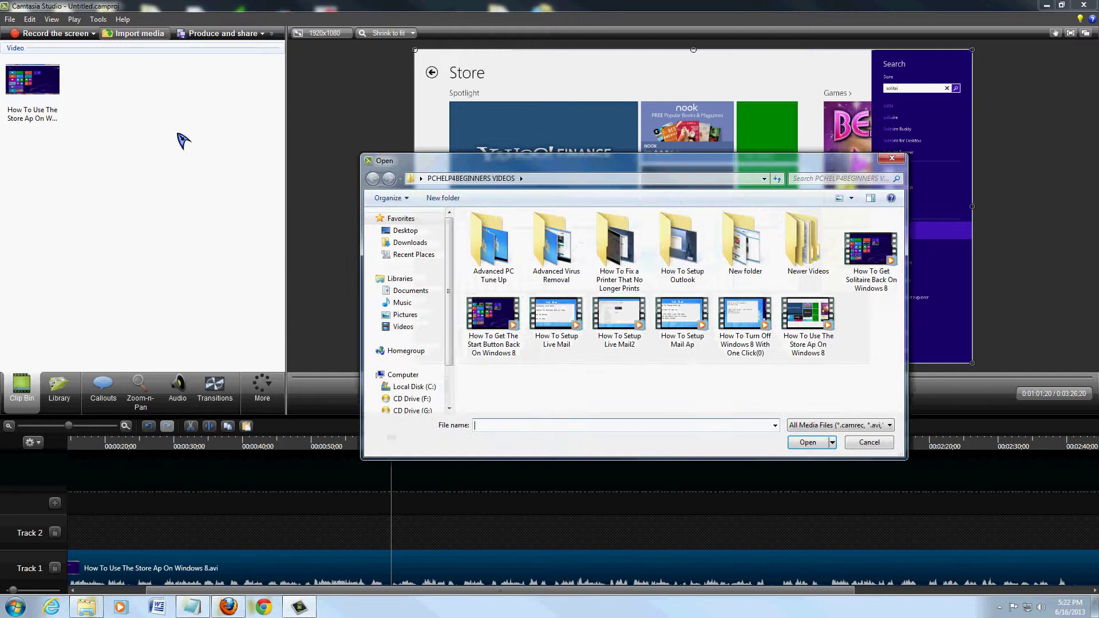
pyautogui.click(745, 325)
pyautogui.click(808, 442)
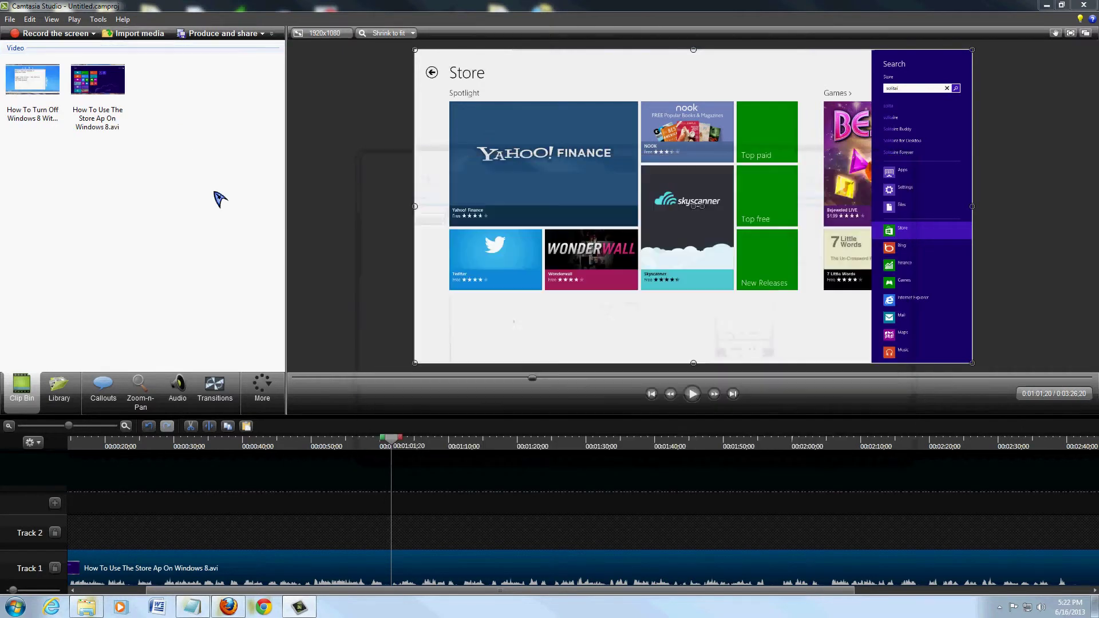
pyautogui.moveTo(34, 81); pyautogui.dragTo(62, 151)
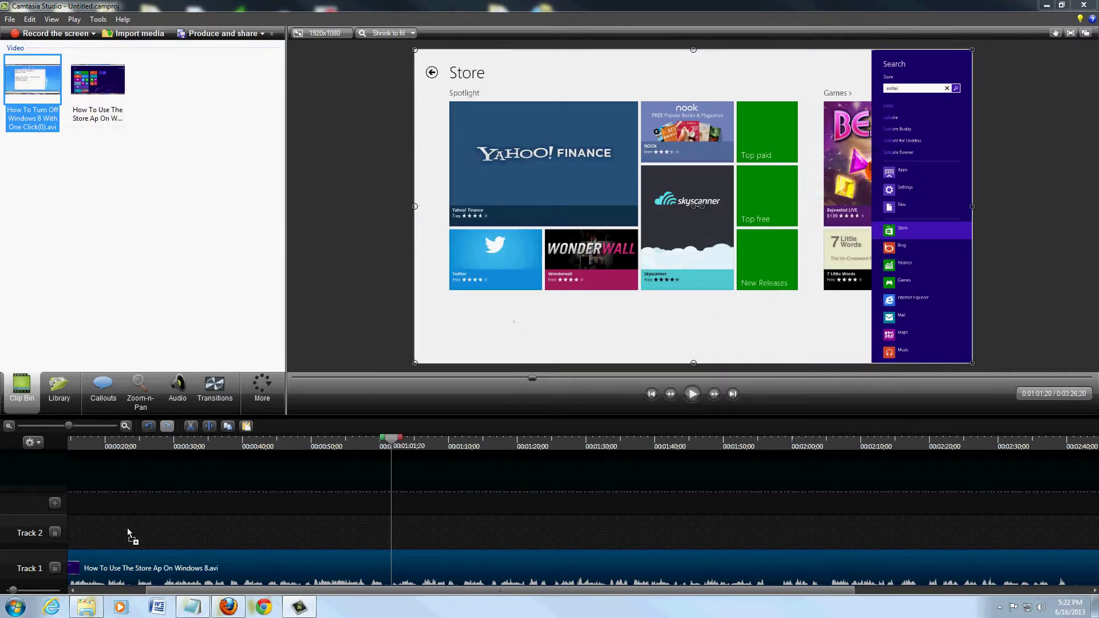
pyautogui.moveTo(97, 538); pyautogui.dragTo(191, 526)
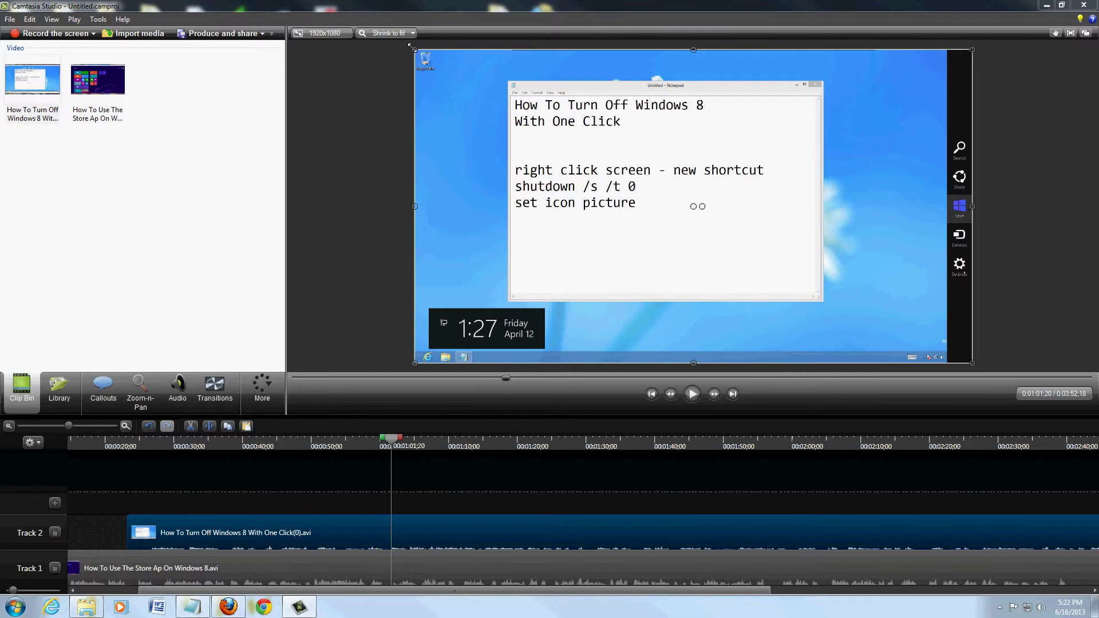
# Resize the Track 2 clip into a lower-right inset over the Store app video
pyautogui.moveTo(414, 50)
pyautogui.mouseDown()
pyautogui.moveTo(759, 248)
pyautogui.moveTo(715, 221)
pyautogui.mouseUp()
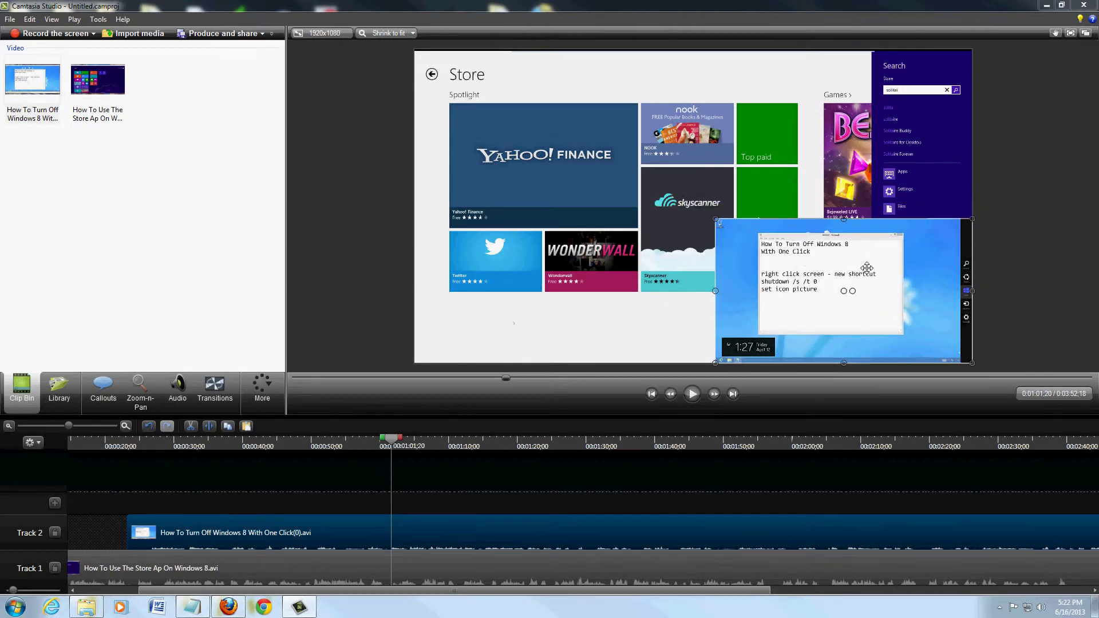
pyautogui.click(578, 88)
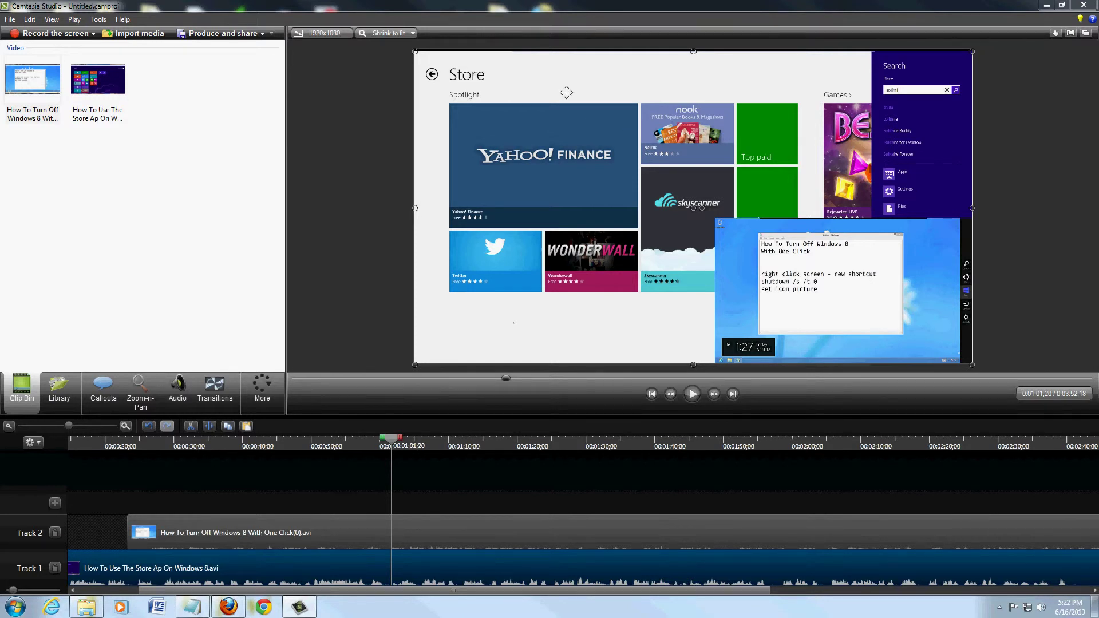
pyautogui.click(919, 280)
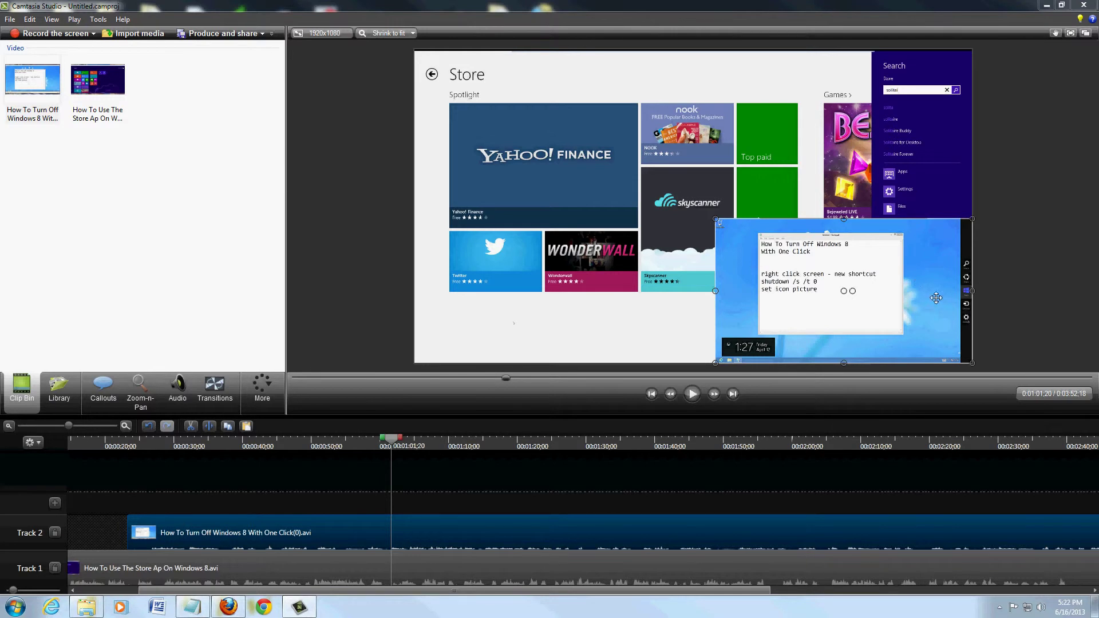
pyautogui.click(678, 324)
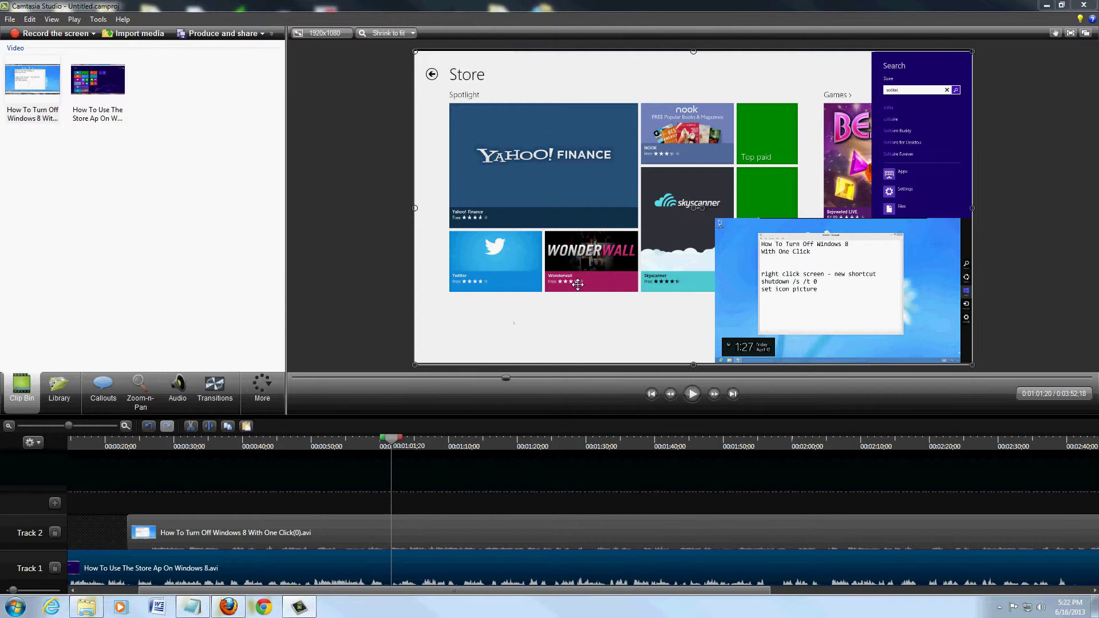
pyautogui.click(692, 393)
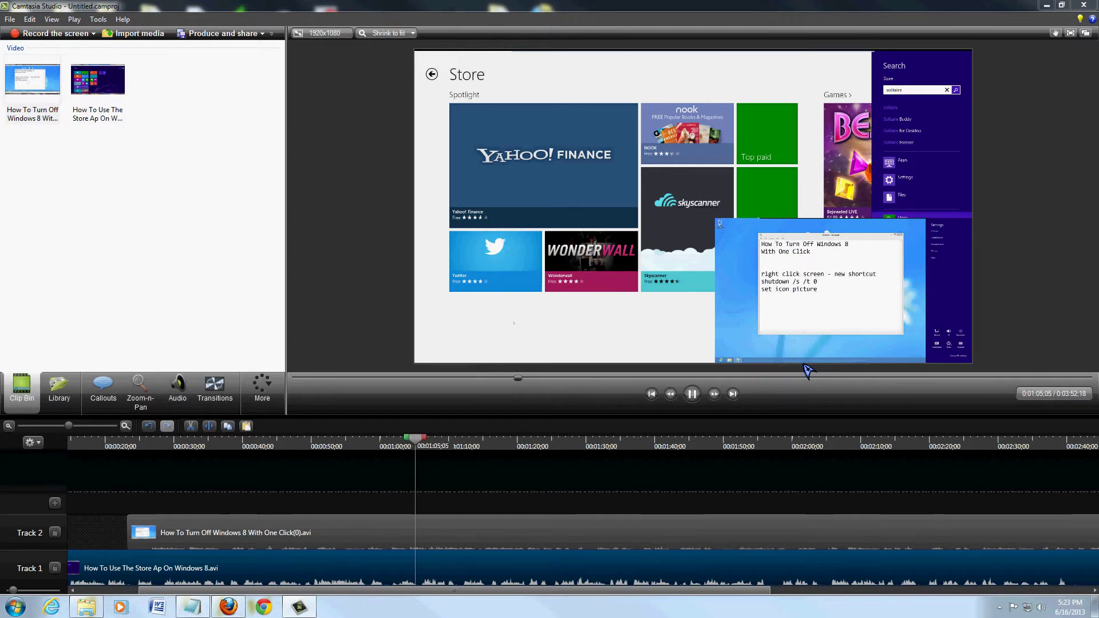
pyautogui.click(693, 395)
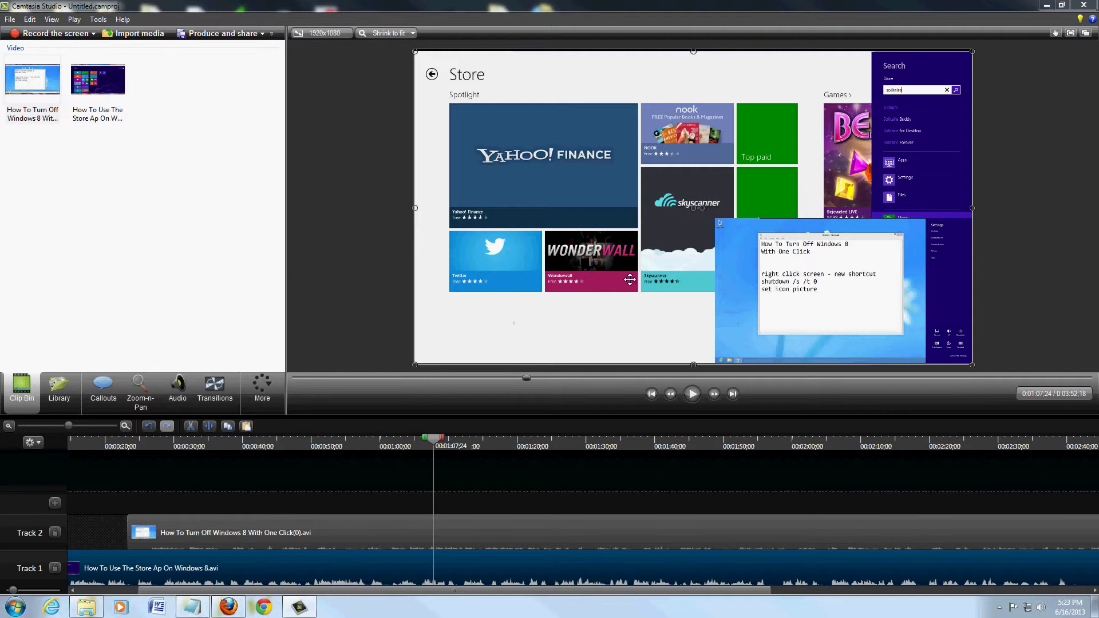
pyautogui.click(764, 293)
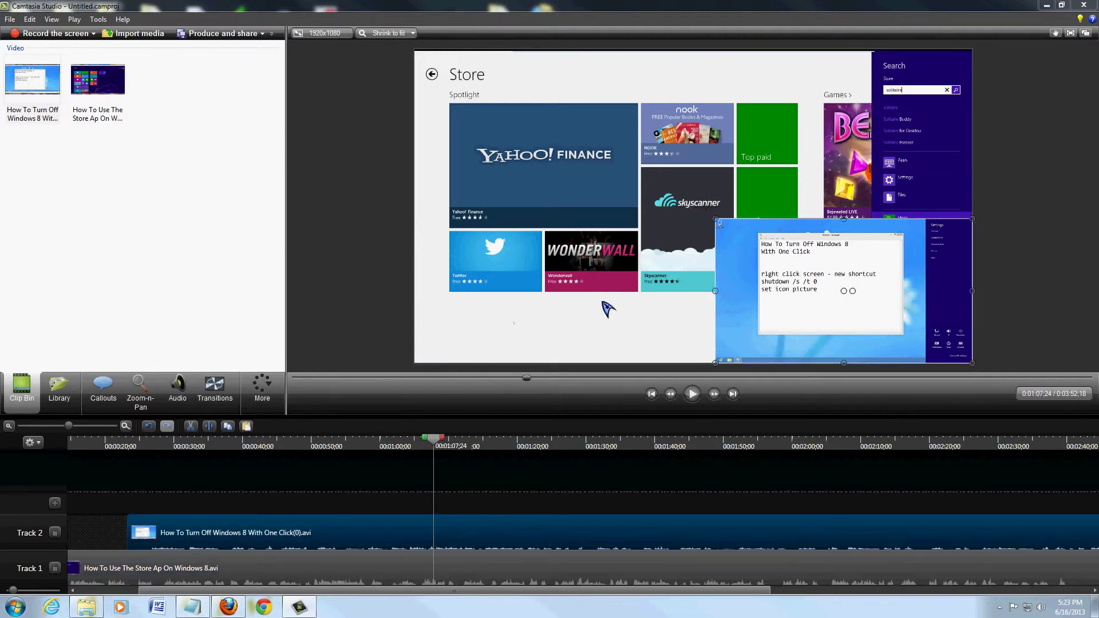
pyautogui.click(418, 199)
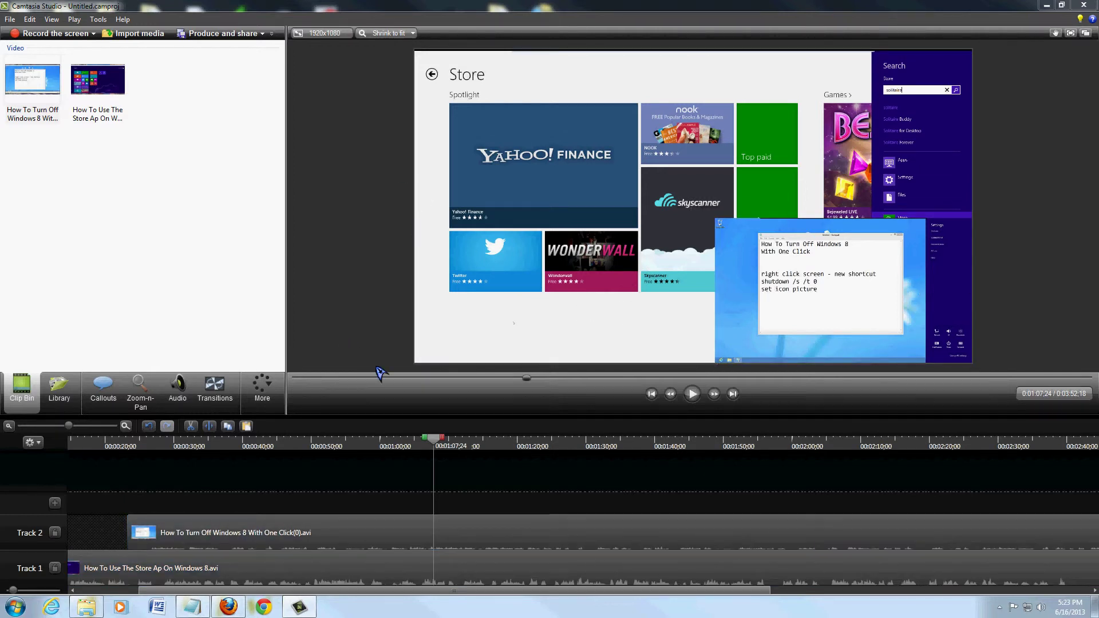
pyautogui.click(481, 526)
pyautogui.click(498, 448)
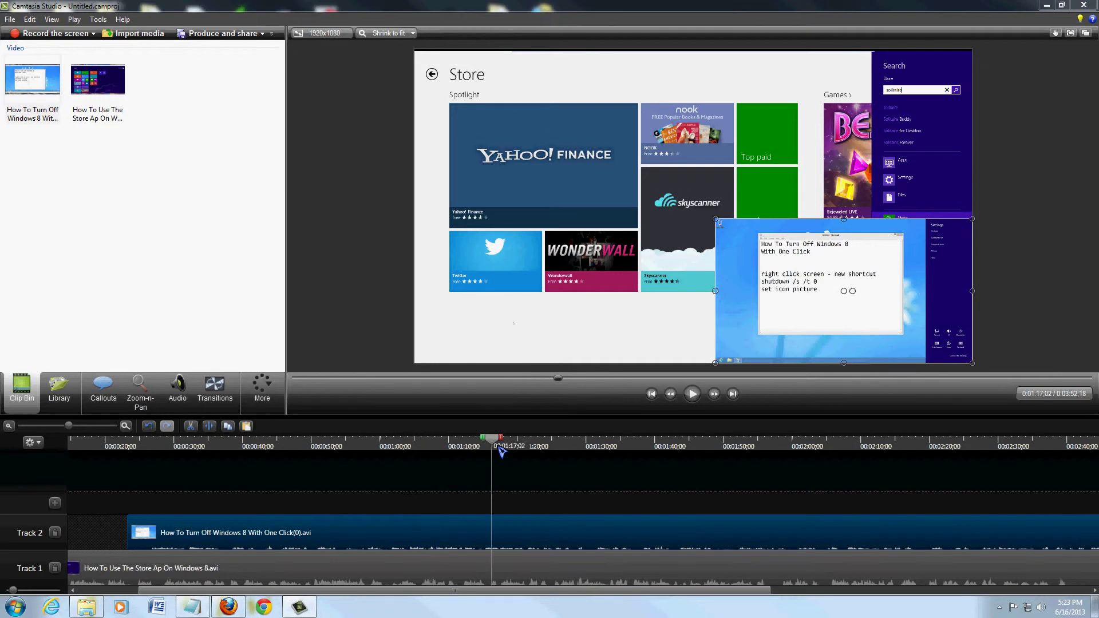
pyautogui.click(574, 450)
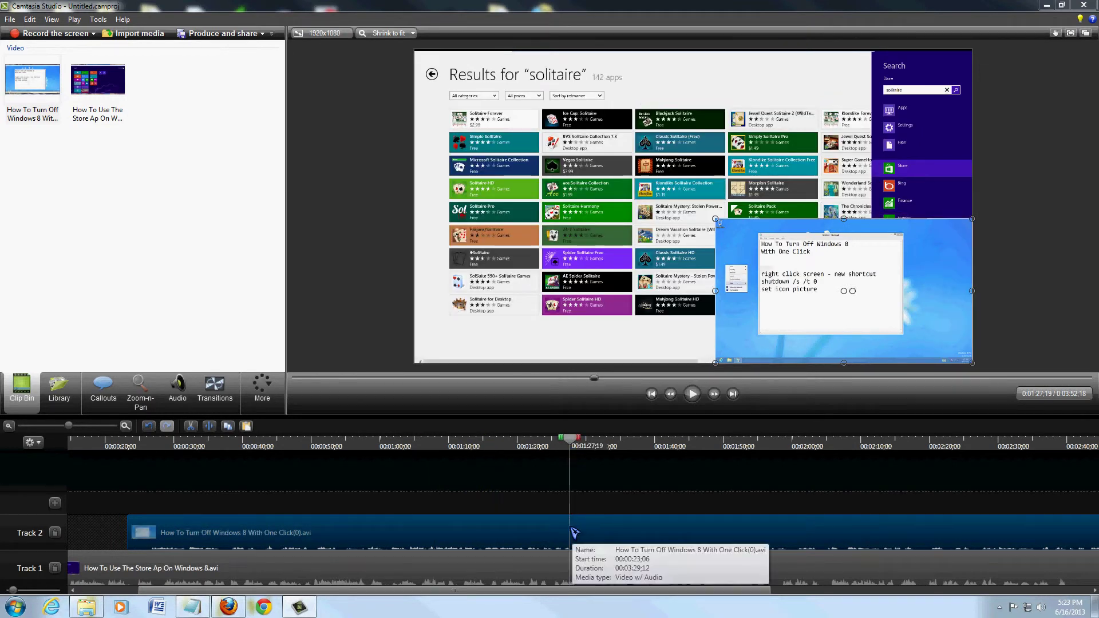
pyautogui.click(212, 431)
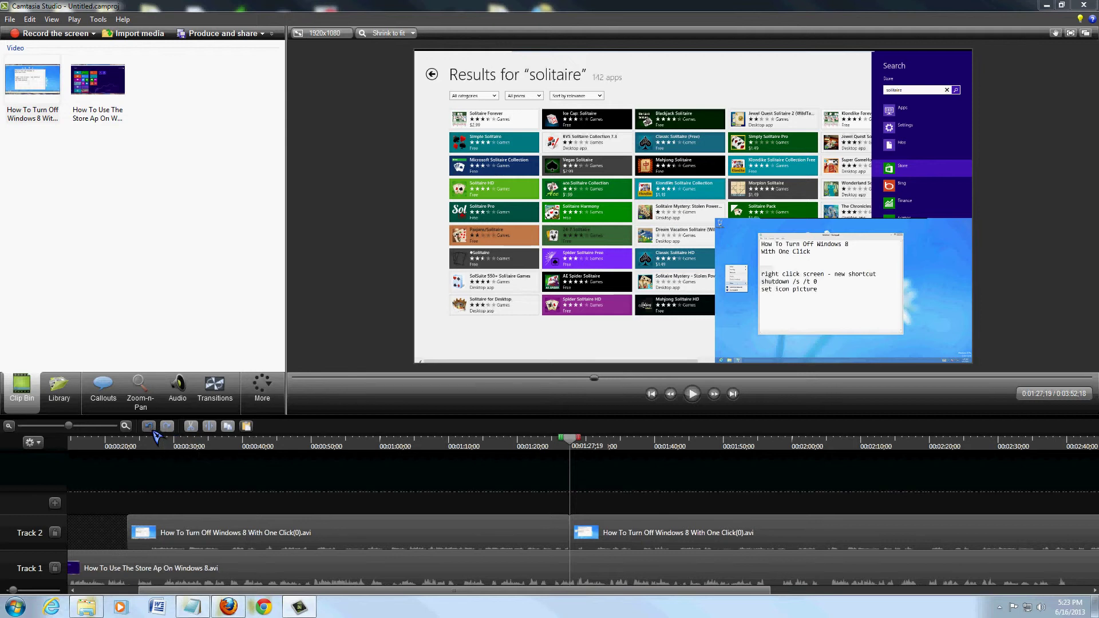
pyautogui.click(150, 427)
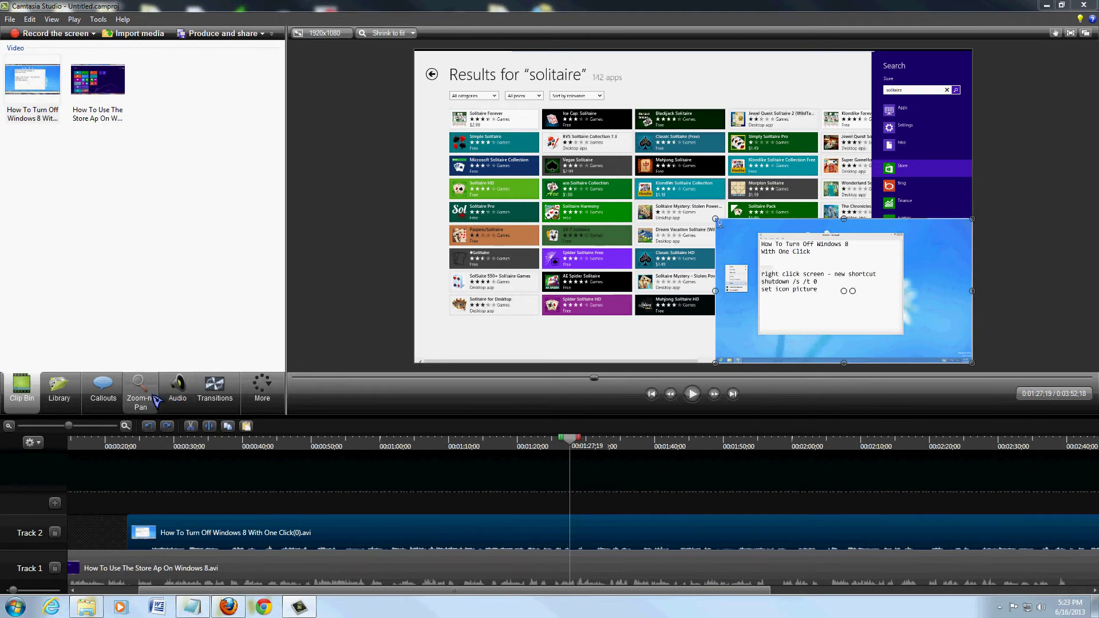
# Preview the Fade through black, Iris, Inset, Random bars and Radial wipe transitions
pyautogui.click(180, 390)
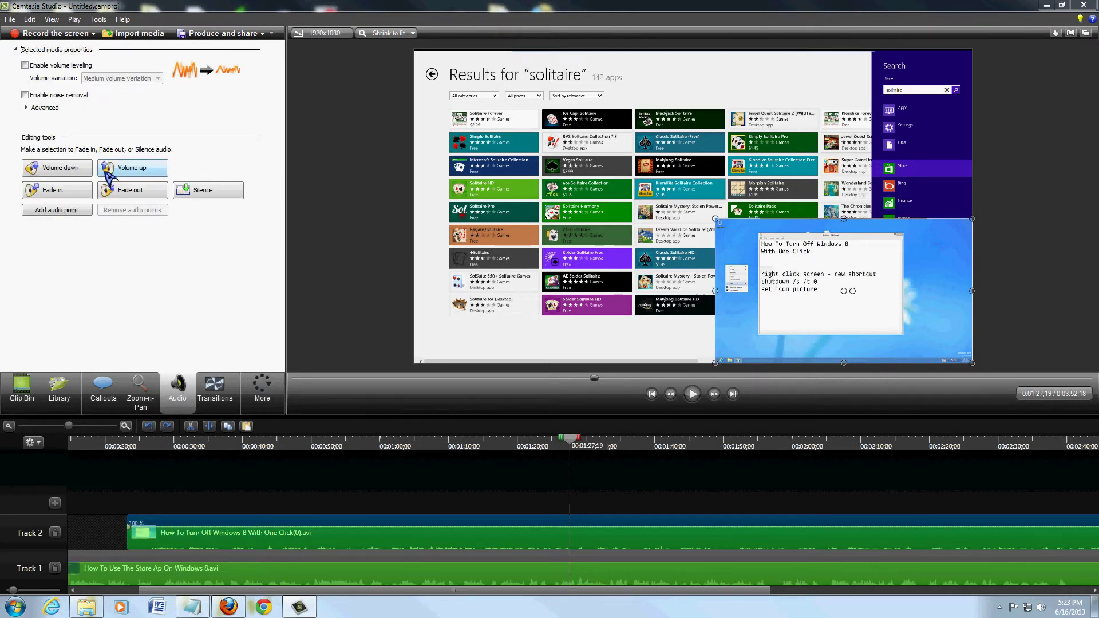
pyautogui.click(215, 391)
pyautogui.click(203, 206)
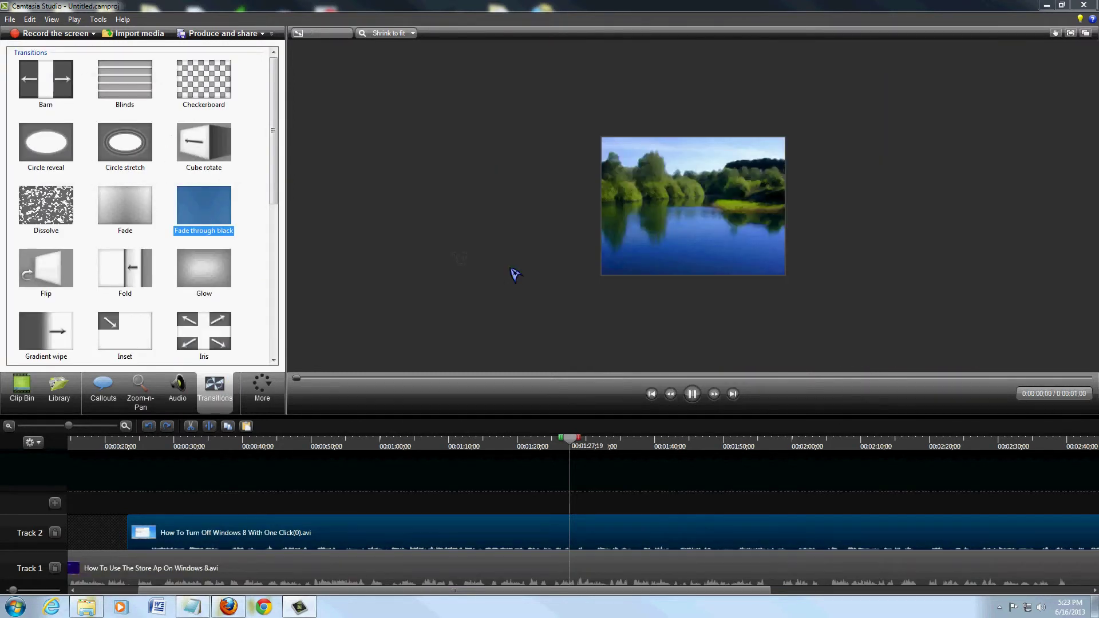
pyautogui.click(217, 337)
pyautogui.click(137, 330)
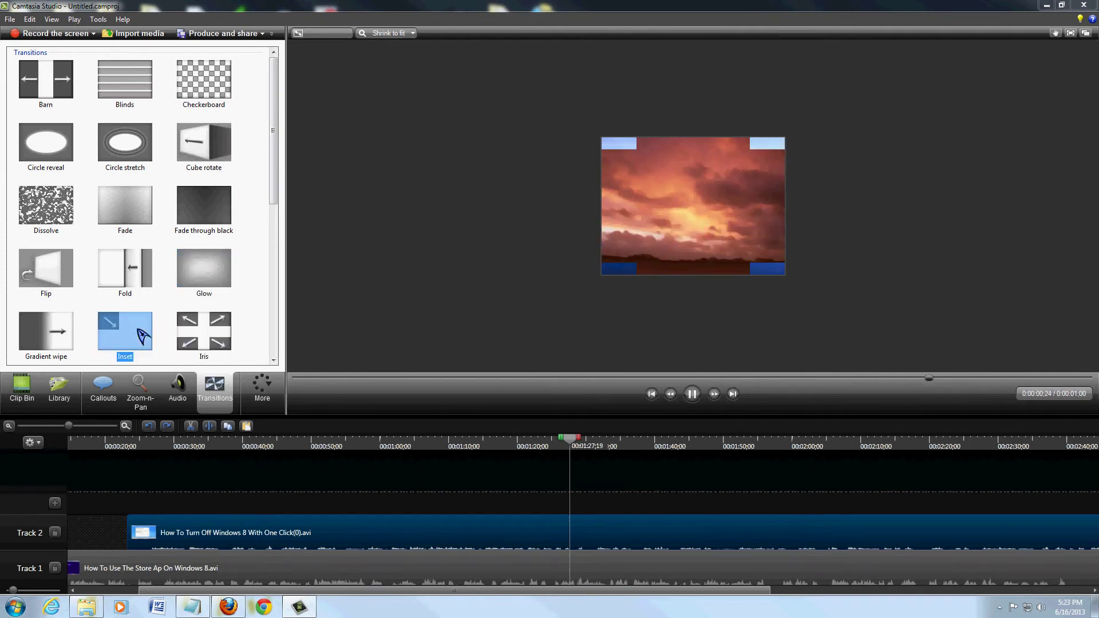
pyautogui.scroll(-3, 172, 215)
pyautogui.click(203, 296)
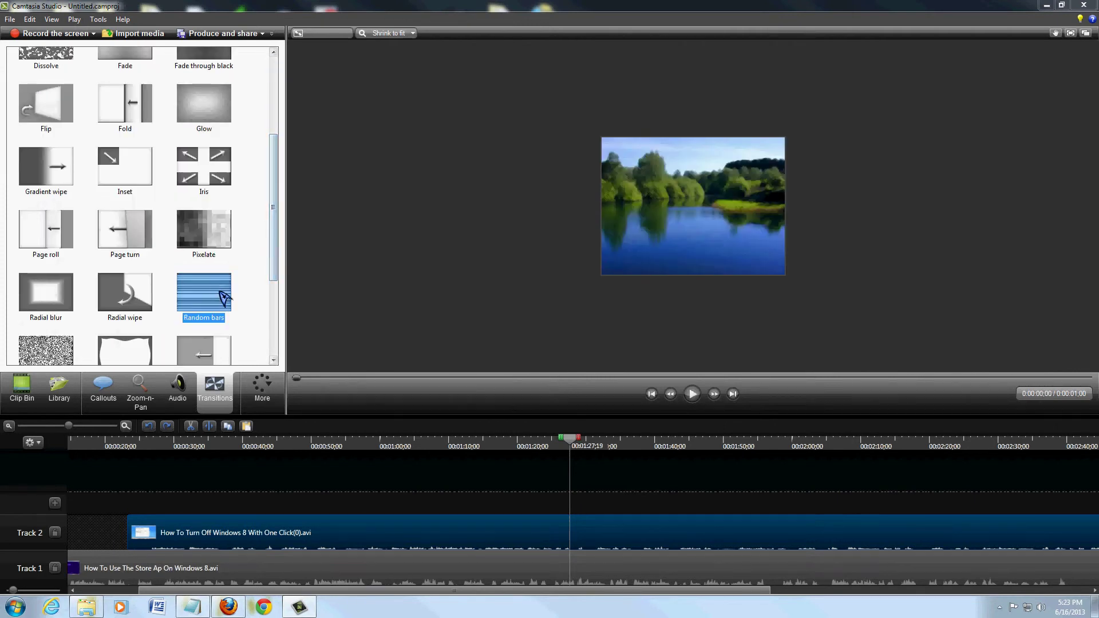
pyautogui.click(129, 297)
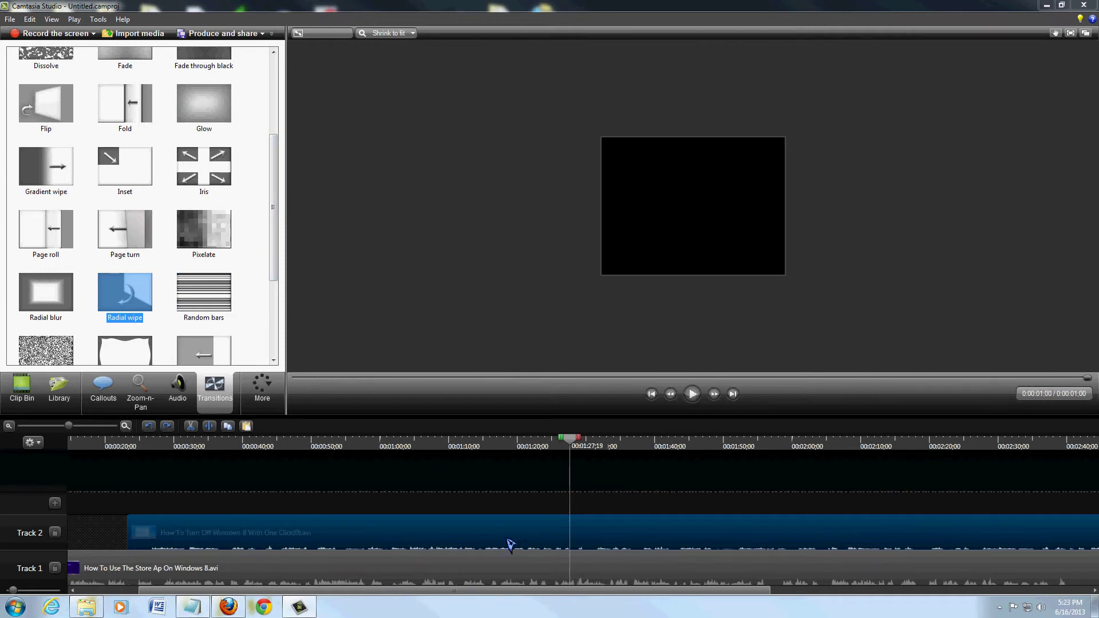
# Import 'windows logfon wav.wav' from the Desktop folder
pyautogui.click(138, 32)
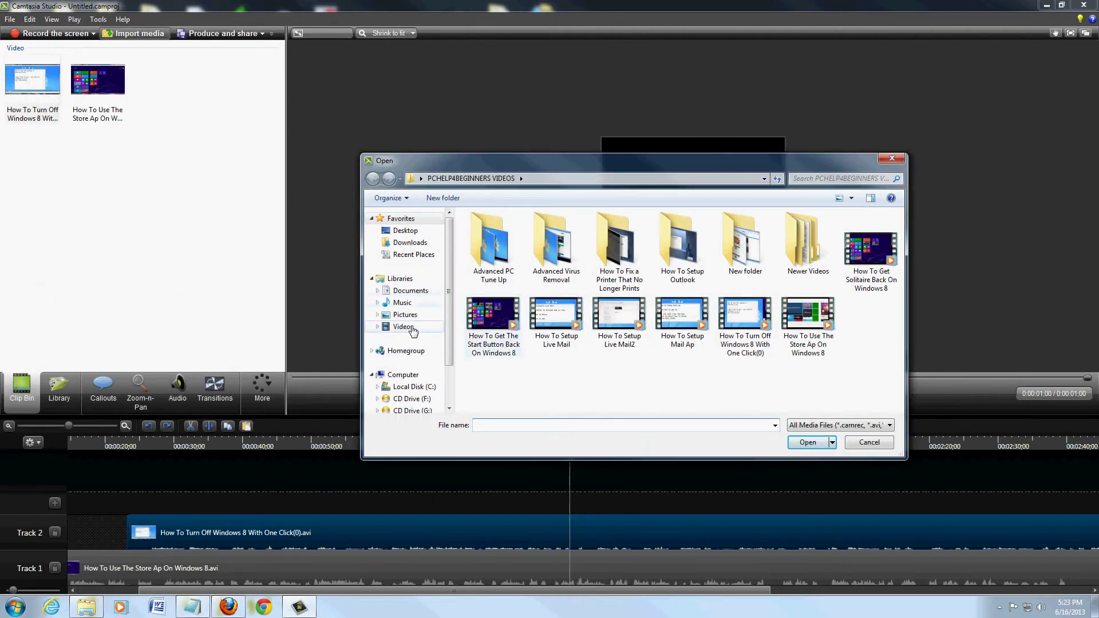
pyautogui.click(400, 218)
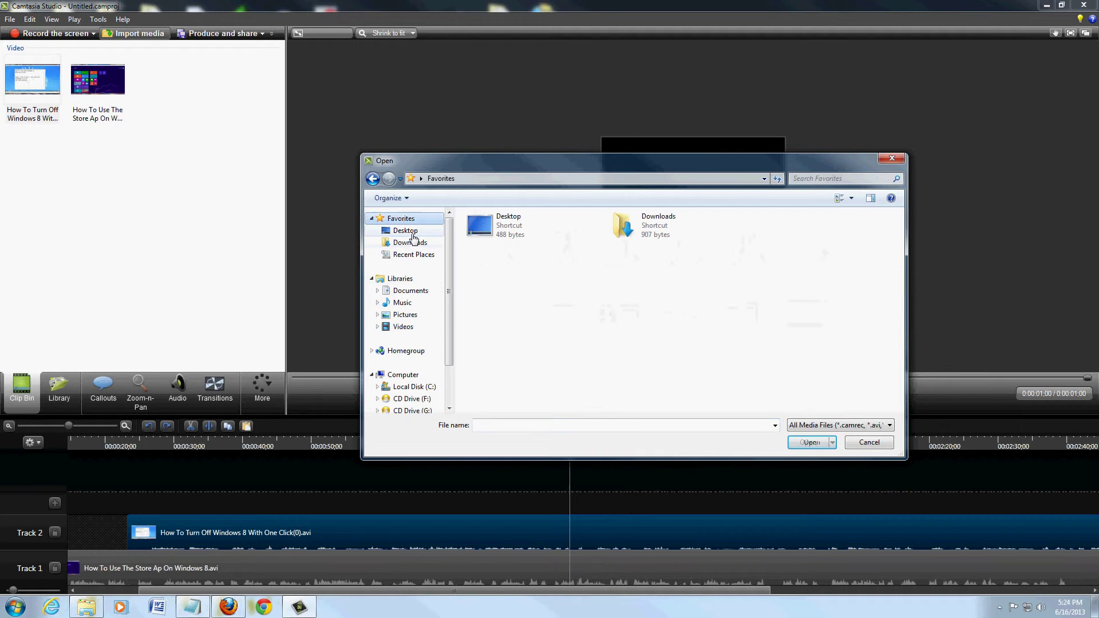
pyautogui.click(405, 231)
pyautogui.moveTo(900, 232); pyautogui.dragTo(900, 387)
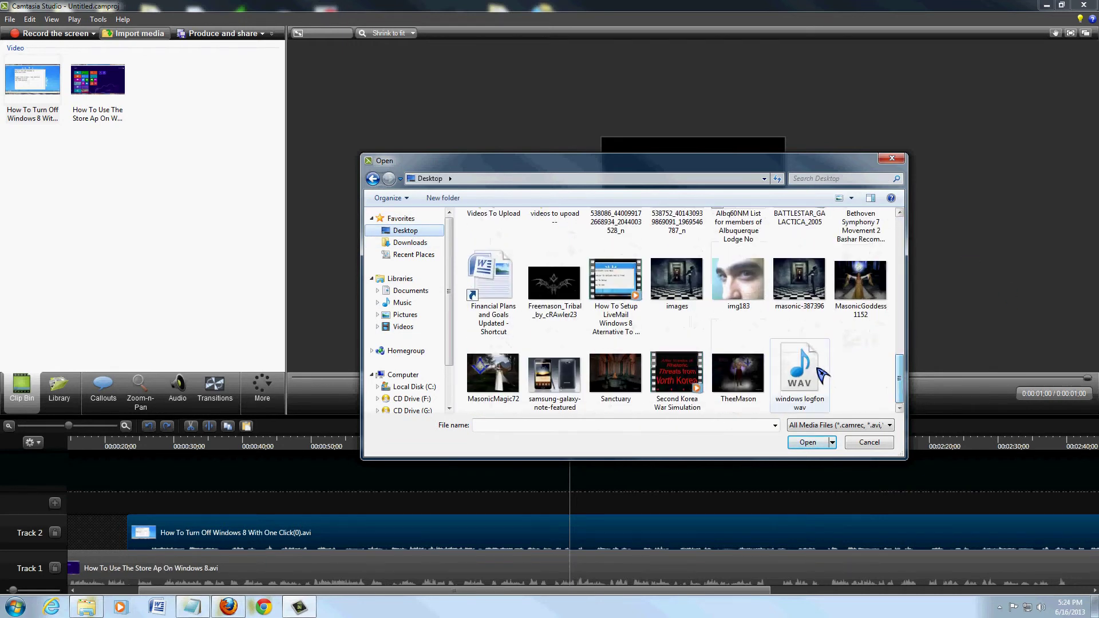
pyautogui.click(800, 376)
pyautogui.click(807, 441)
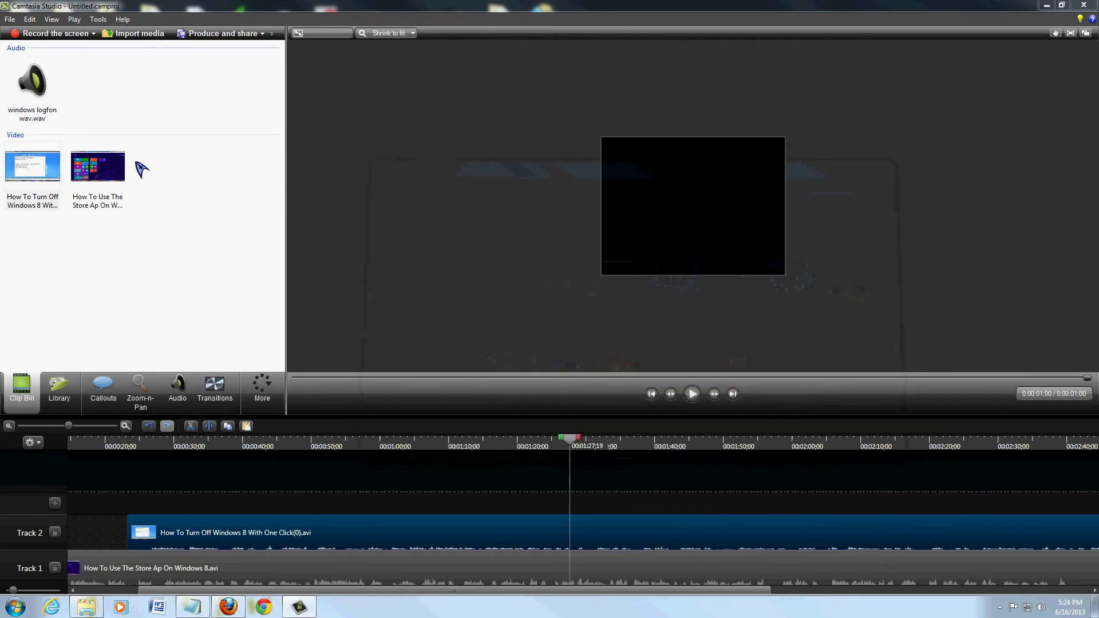
# Place the logfon audio on a new Track 3, then play and pause the preview from about 1:00
pyautogui.moveTo(34, 94); pyautogui.dragTo(162, 259)
pyautogui.moveTo(375, 517); pyautogui.dragTo(378, 516)
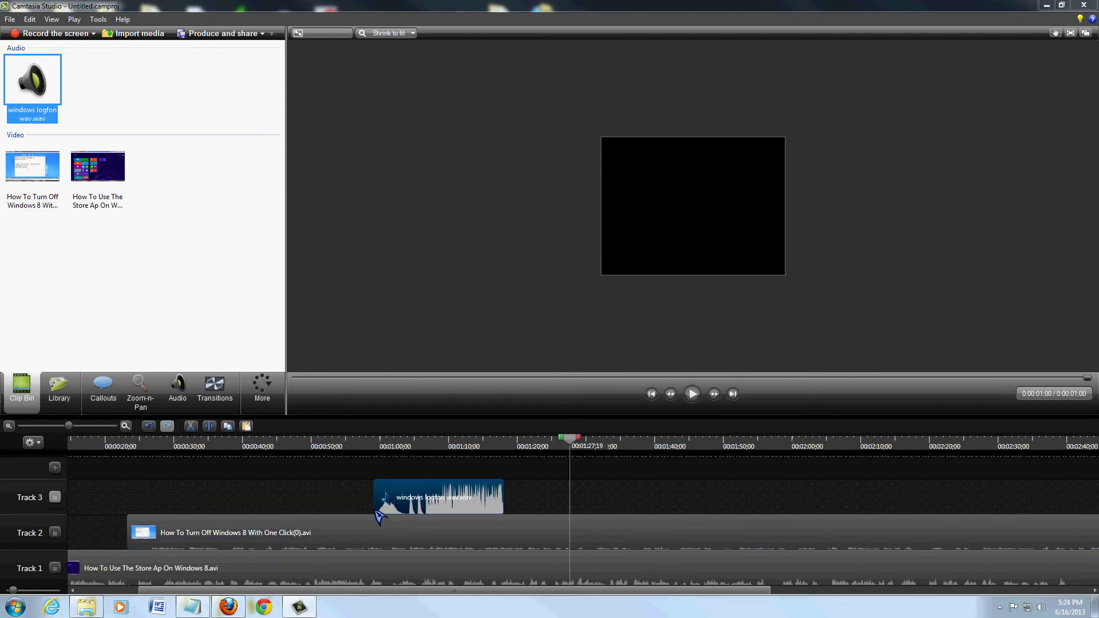
pyautogui.click(380, 440)
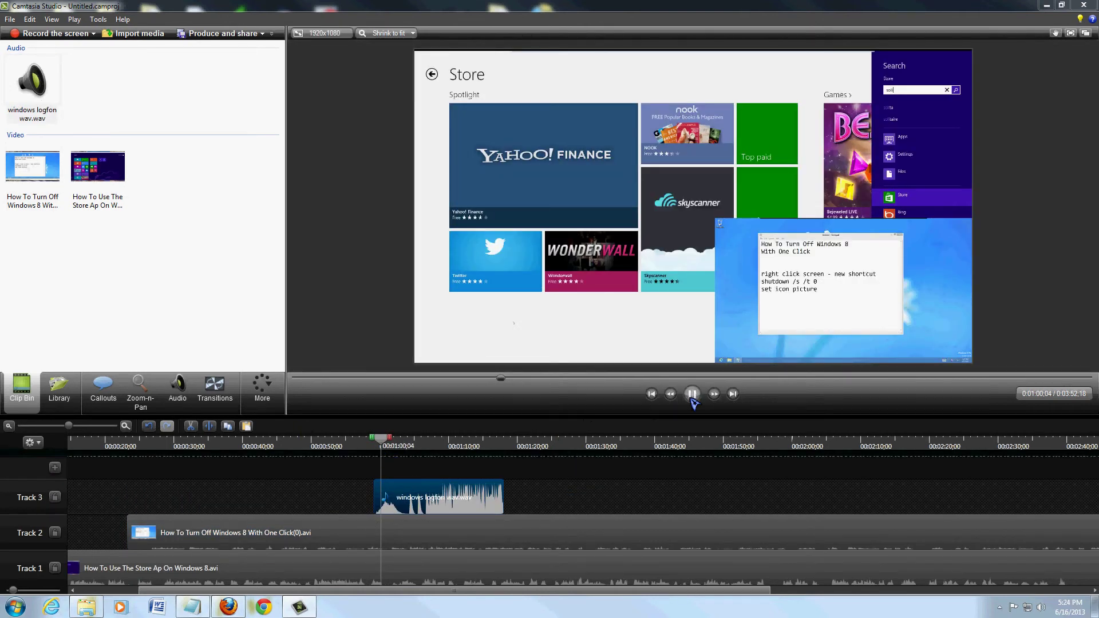
pyautogui.click(692, 393)
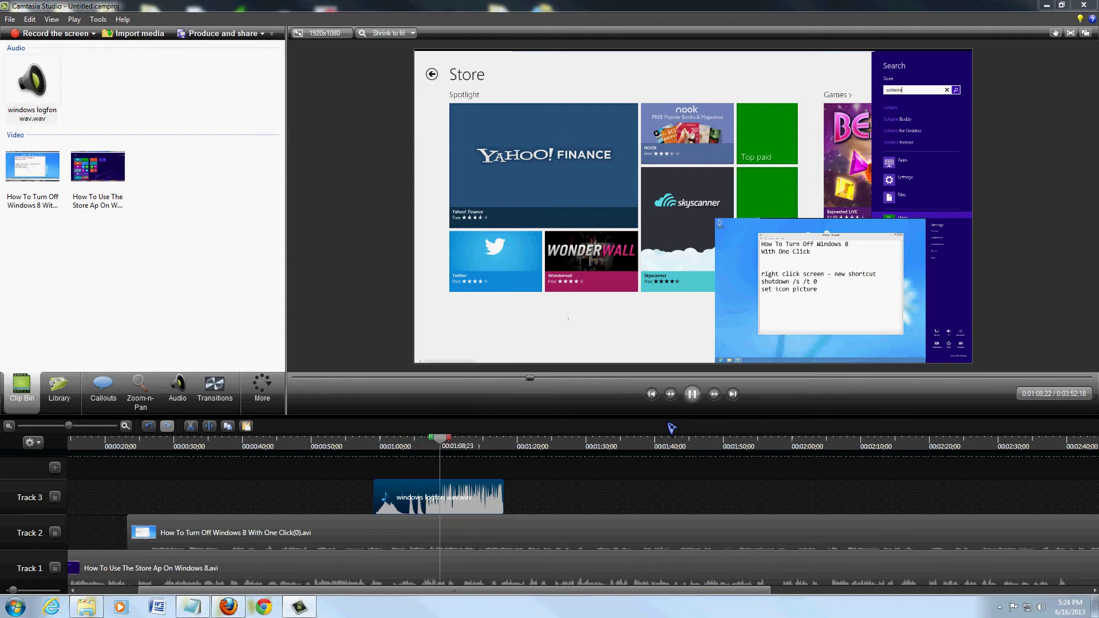
pyautogui.click(692, 394)
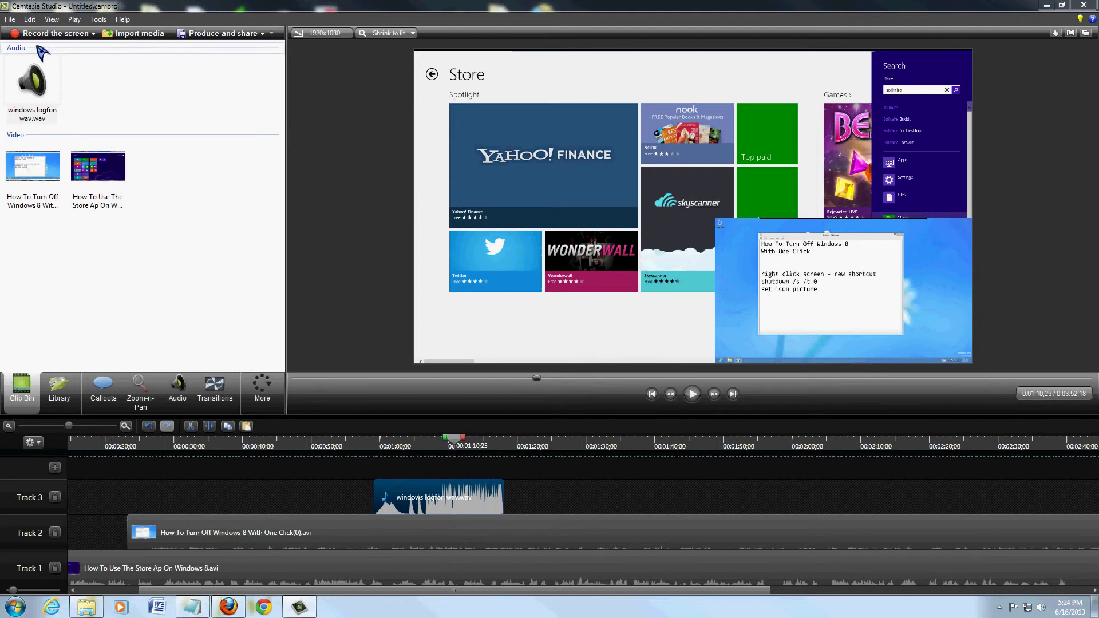
# Launch Produce and share and choose Custom production settings
pyautogui.click(9, 19)
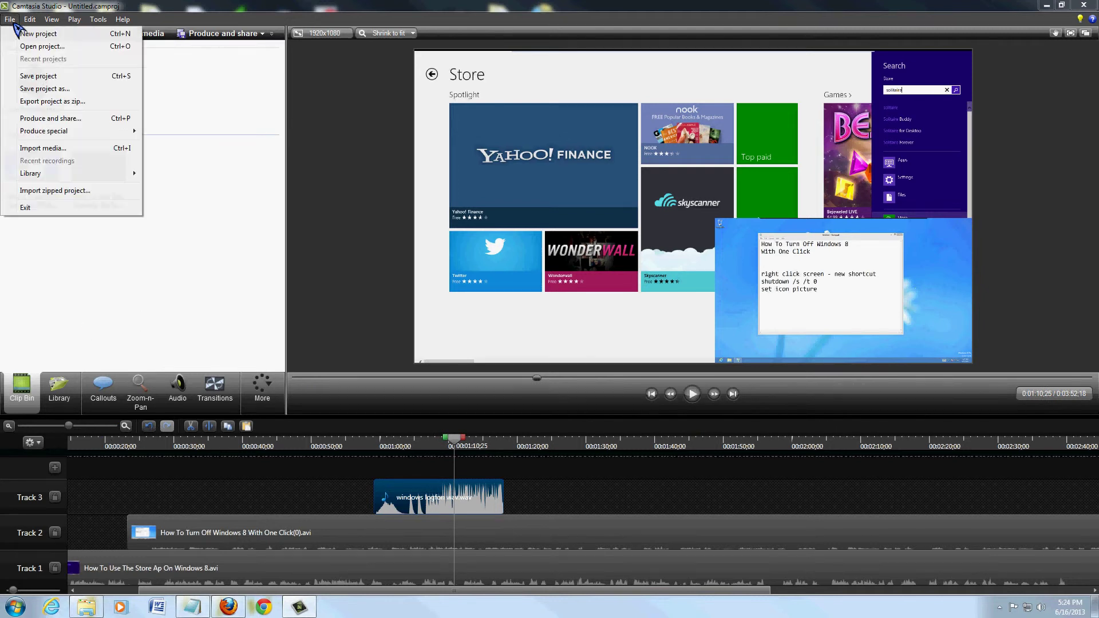
pyautogui.click(50, 119)
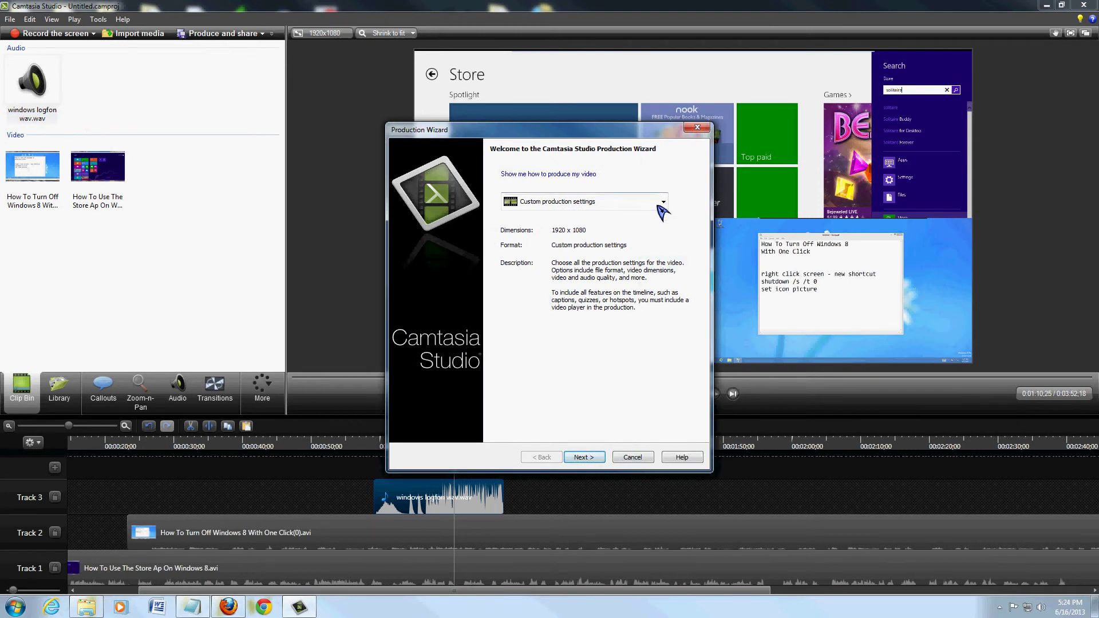
pyautogui.click(662, 203)
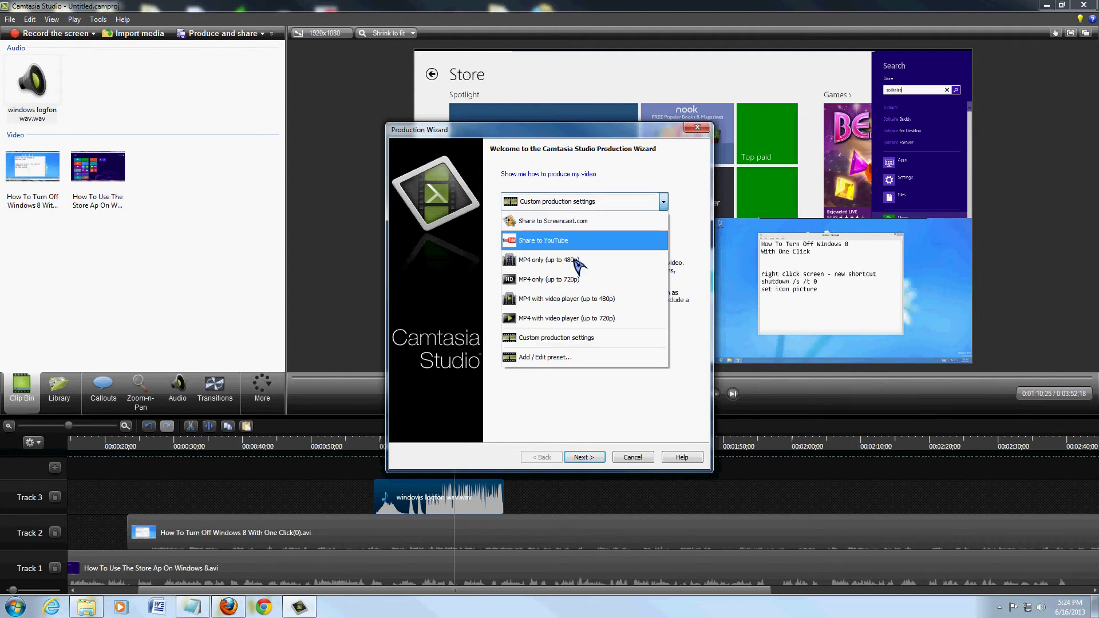
pyautogui.click(563, 341)
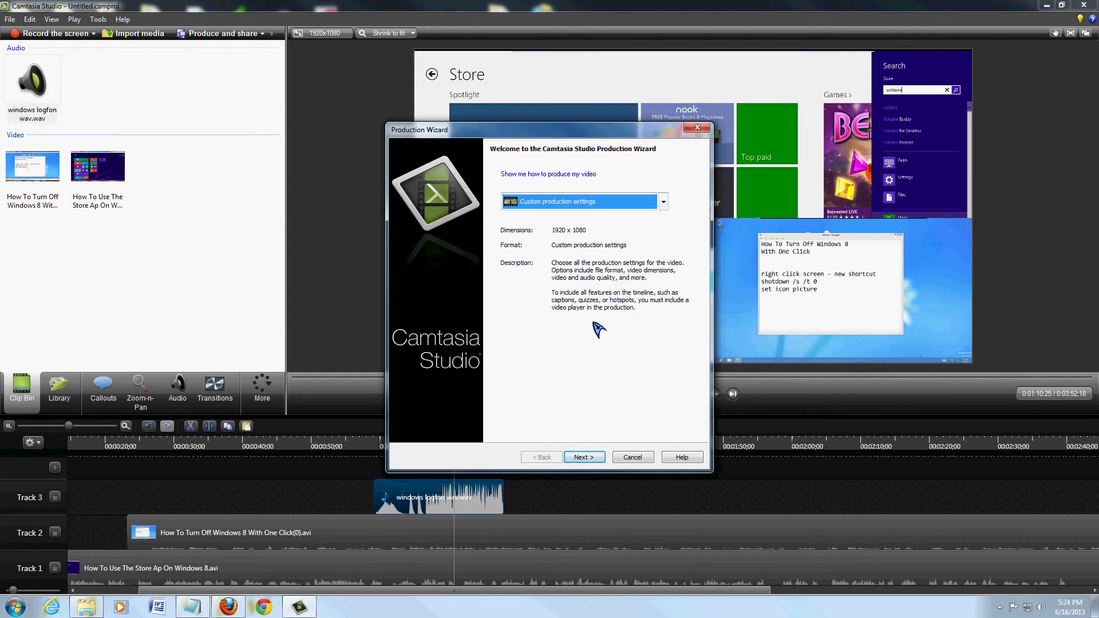
# Keep WMV output, the Best Quality and File Size profile, and 1920x1080 size
pyautogui.click(584, 457)
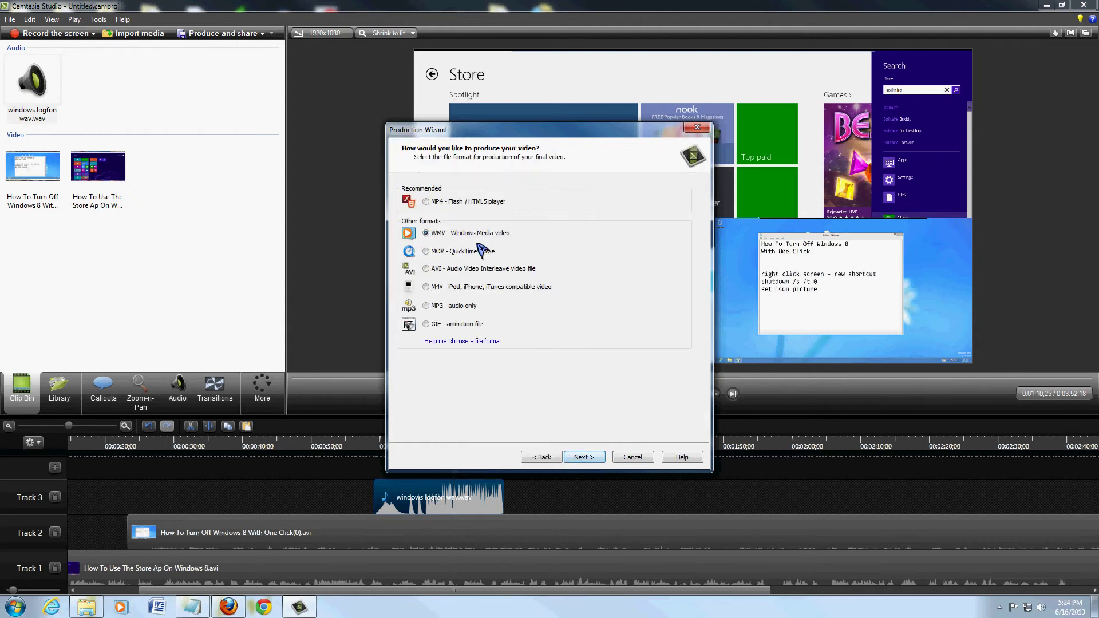
pyautogui.moveTo(515, 131); pyautogui.dragTo(607, 116)
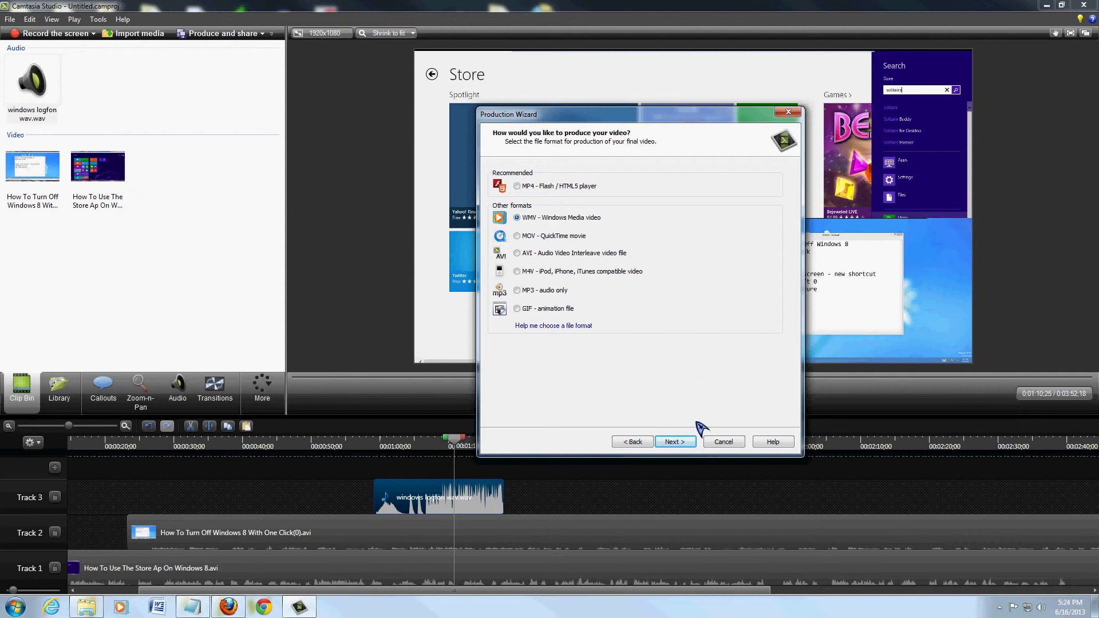
pyautogui.click(677, 441)
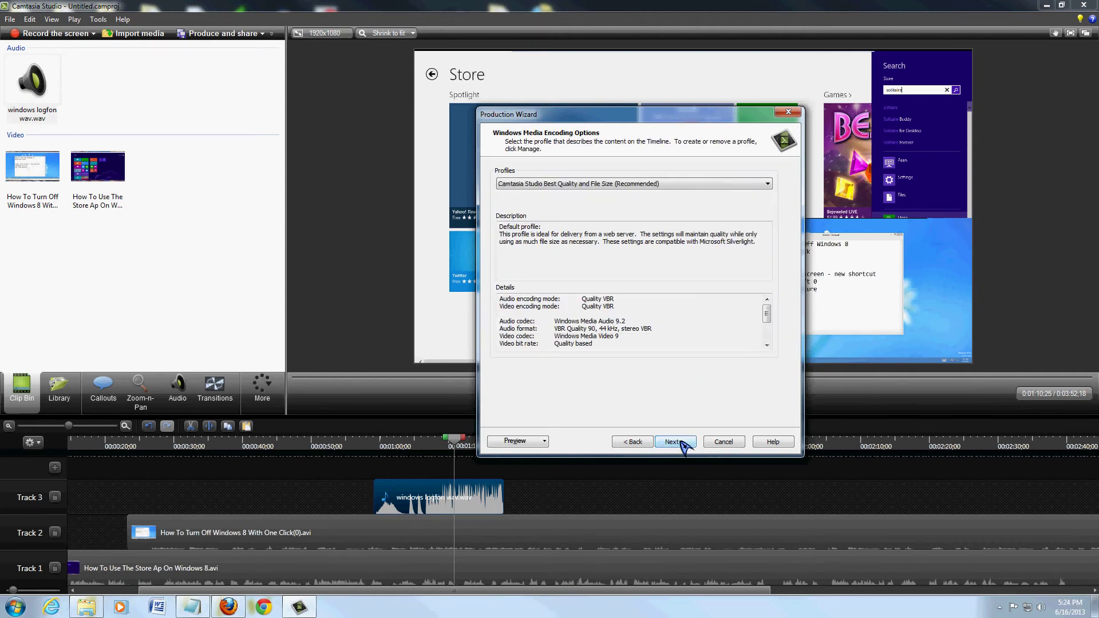
pyautogui.click(640, 184)
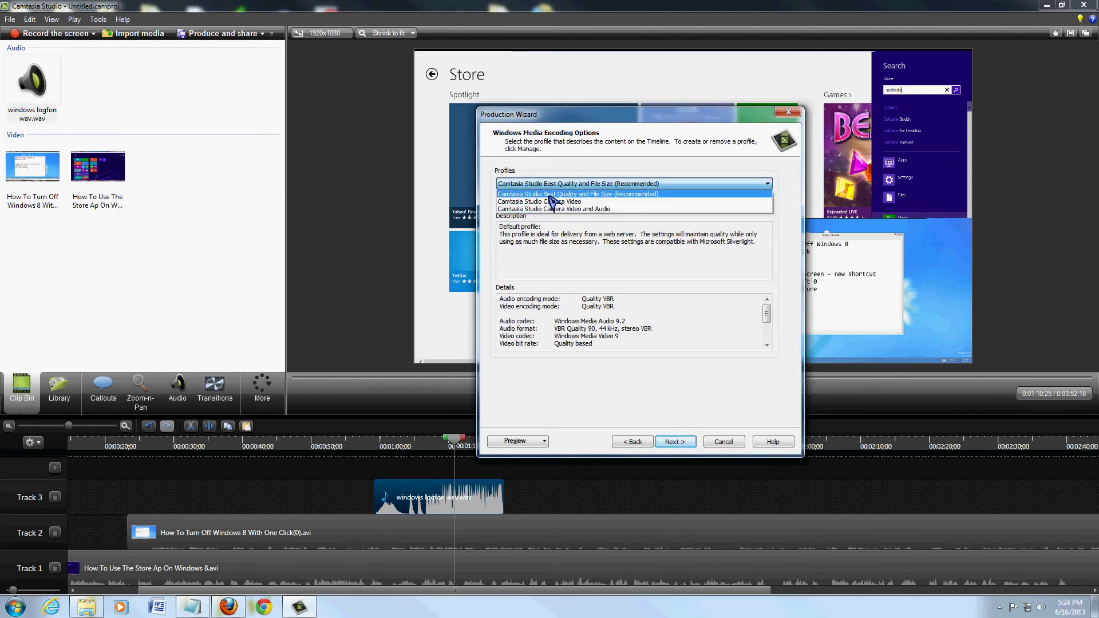
pyautogui.click(721, 195)
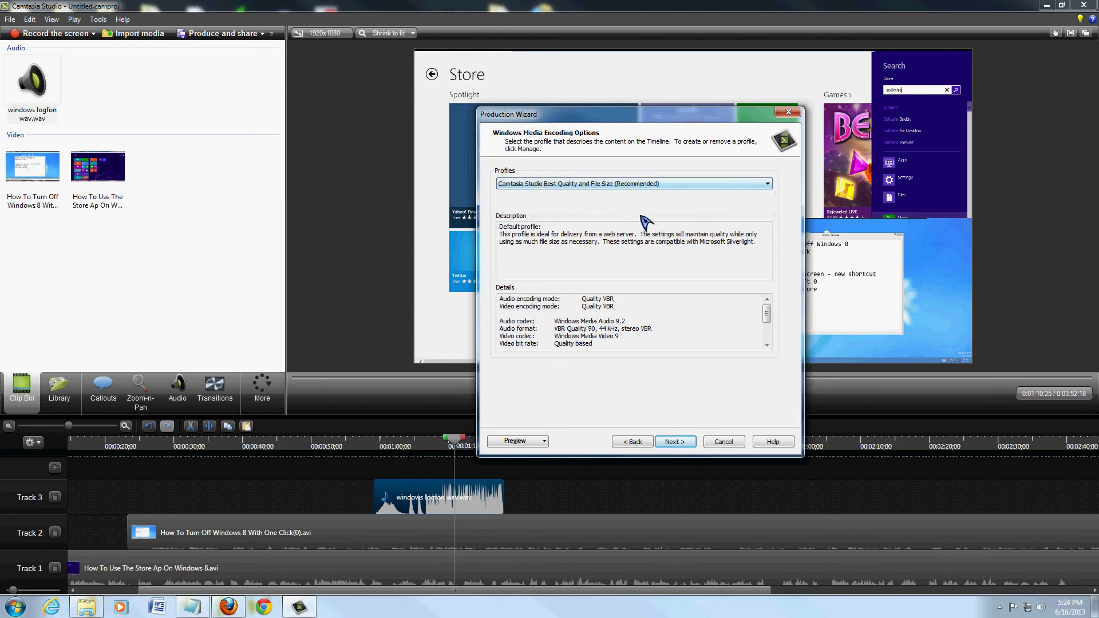
pyautogui.click(676, 442)
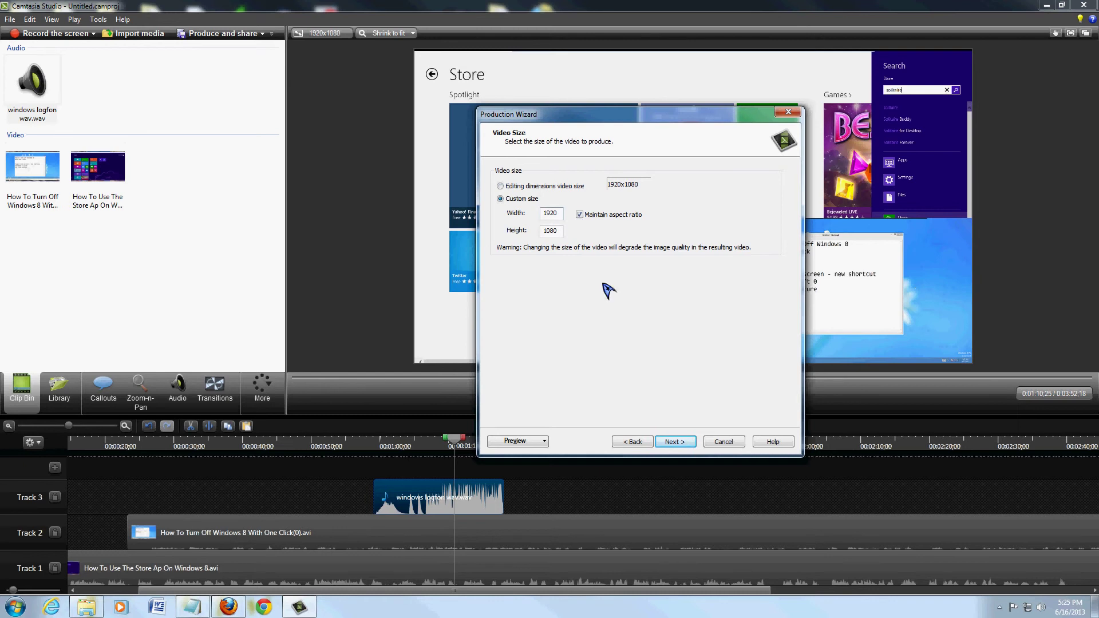
pyautogui.click(677, 442)
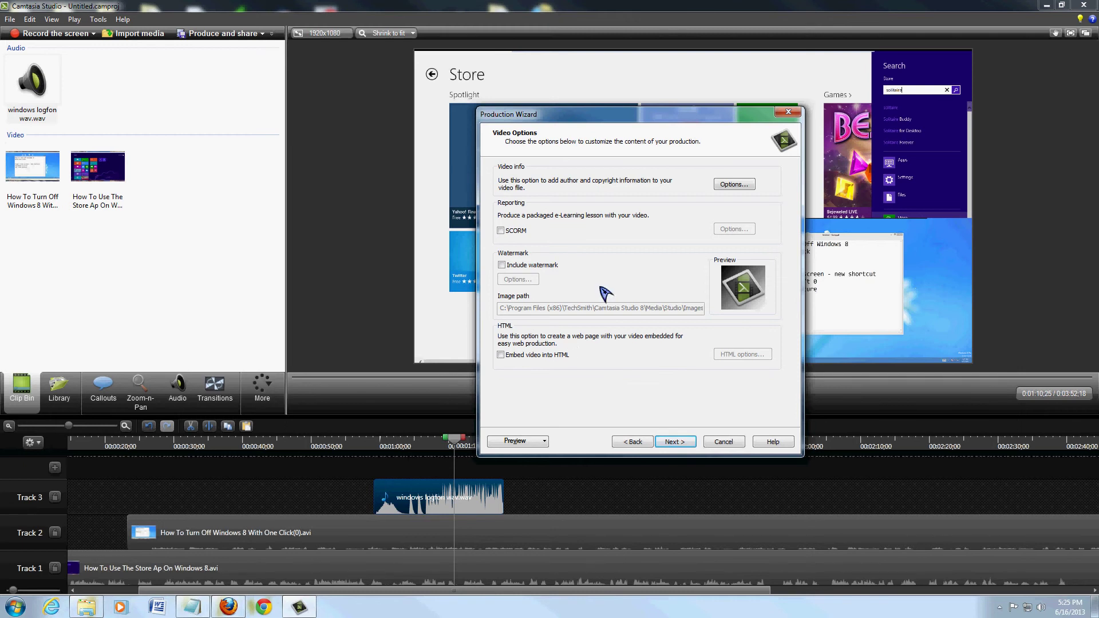
# Rename the production from Untitled to 'test' and browse for the output folder
pyautogui.click(675, 442)
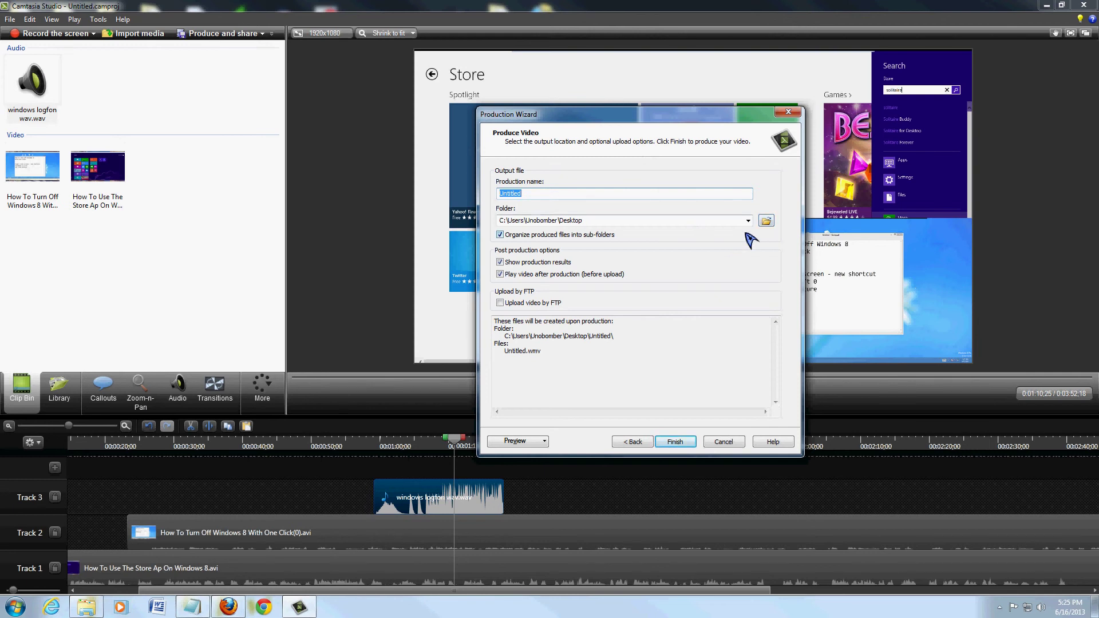
pyautogui.click(546, 194)
pyautogui.hotkey('ctrl', 'a')
pyautogui.write('tes')
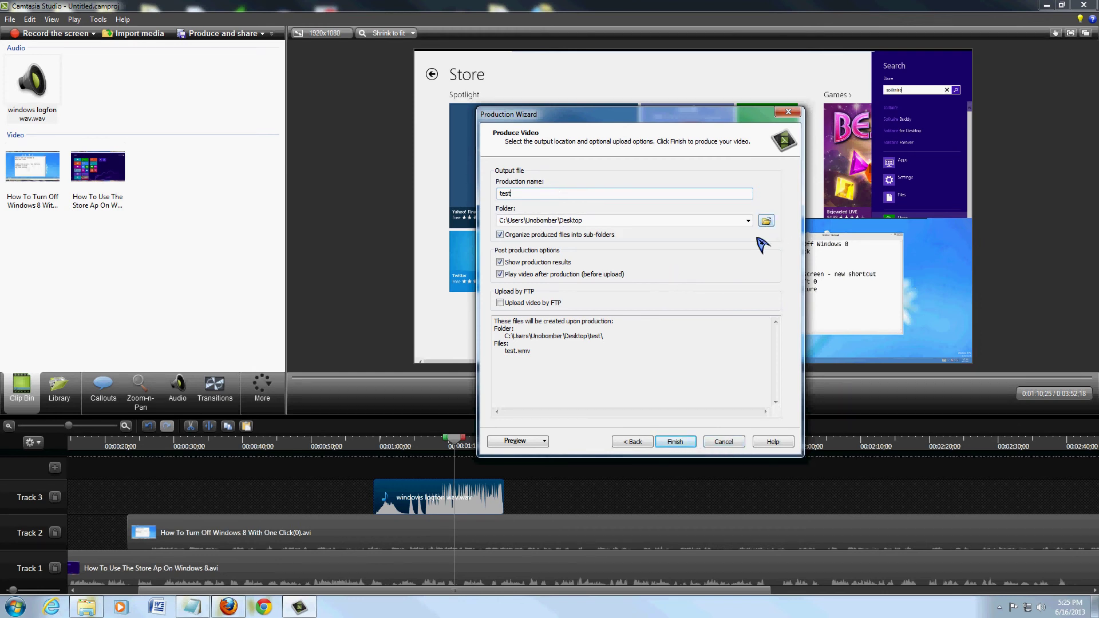
pyautogui.click(766, 221)
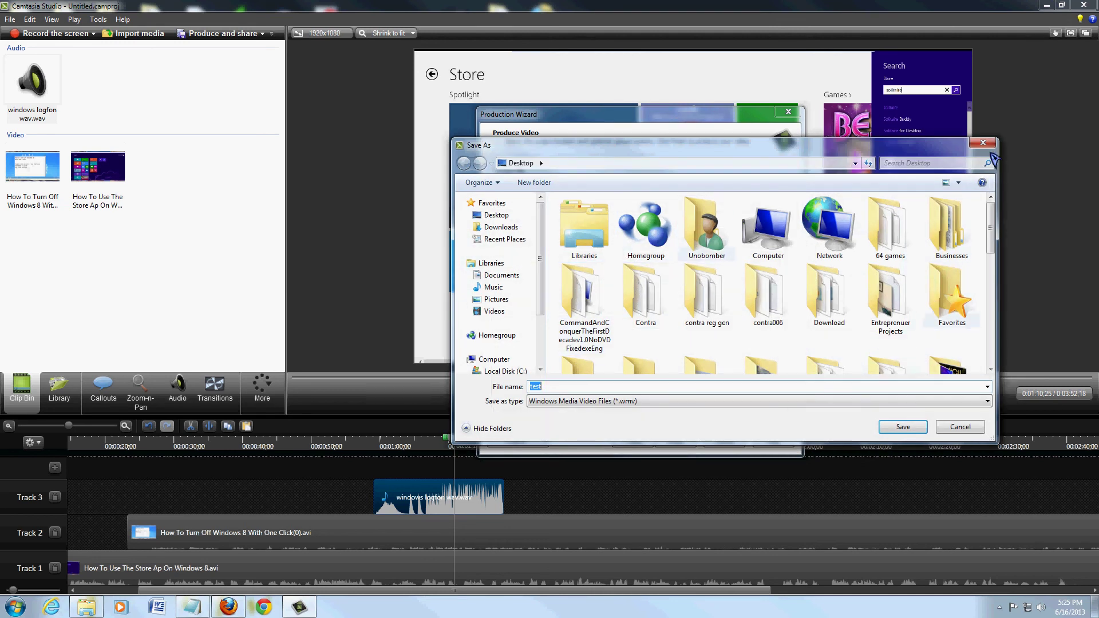
# Cancel the Save As browser and finish the wizard to render 'test'
pyautogui.click(956, 425)
pyautogui.click(676, 441)
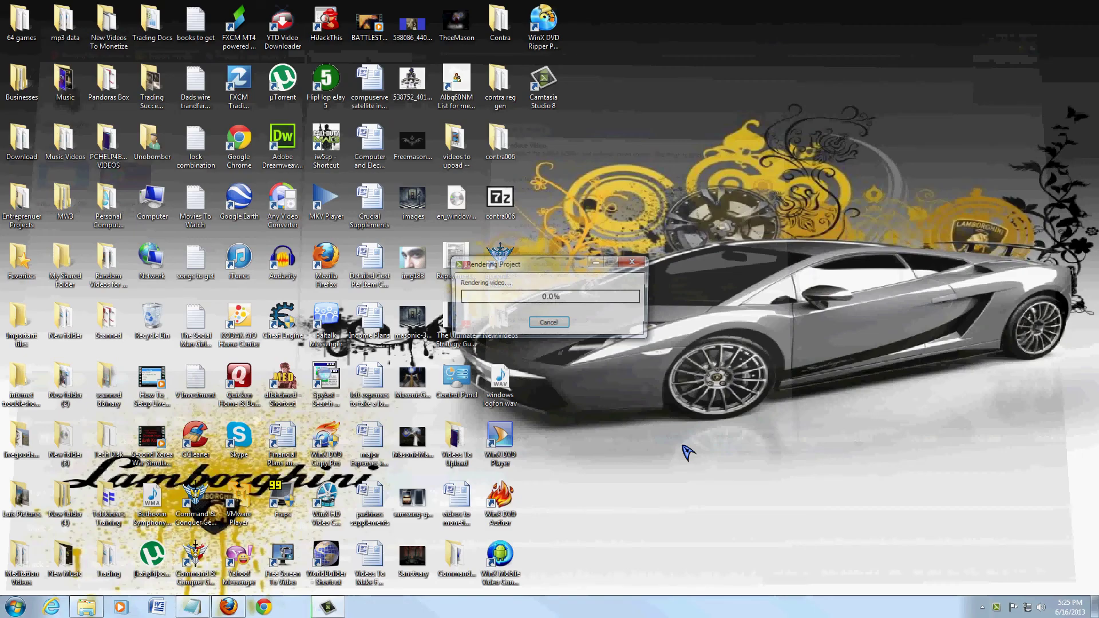